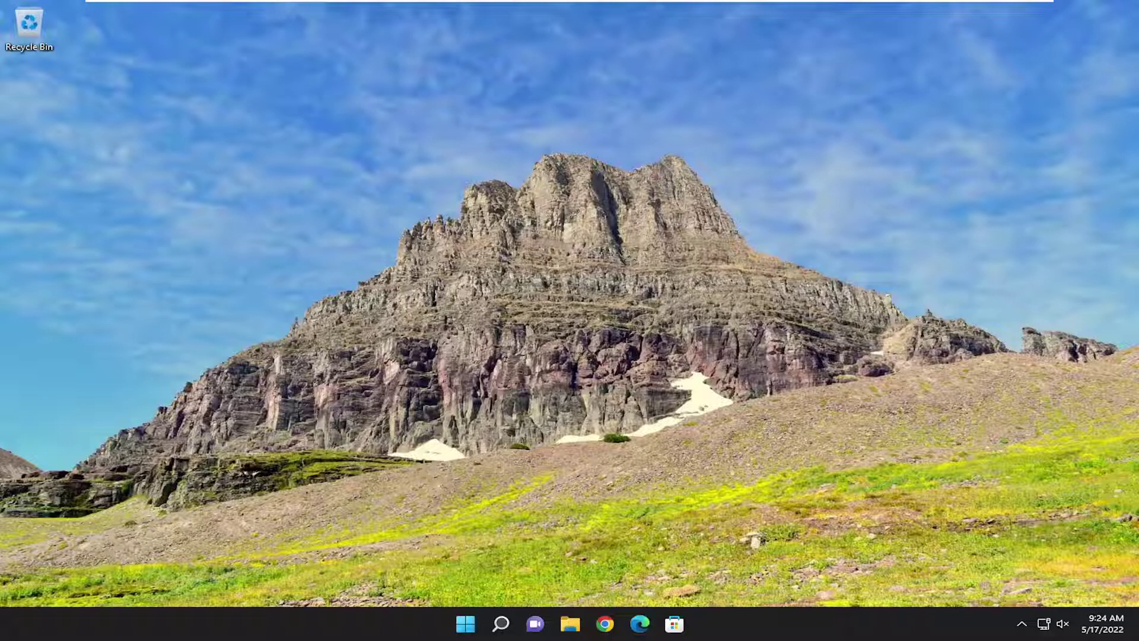
# Search for regedit and launch Registry Editor with Run as administrator
pyautogui.click(503, 625)
pyautogui.write('regedit')
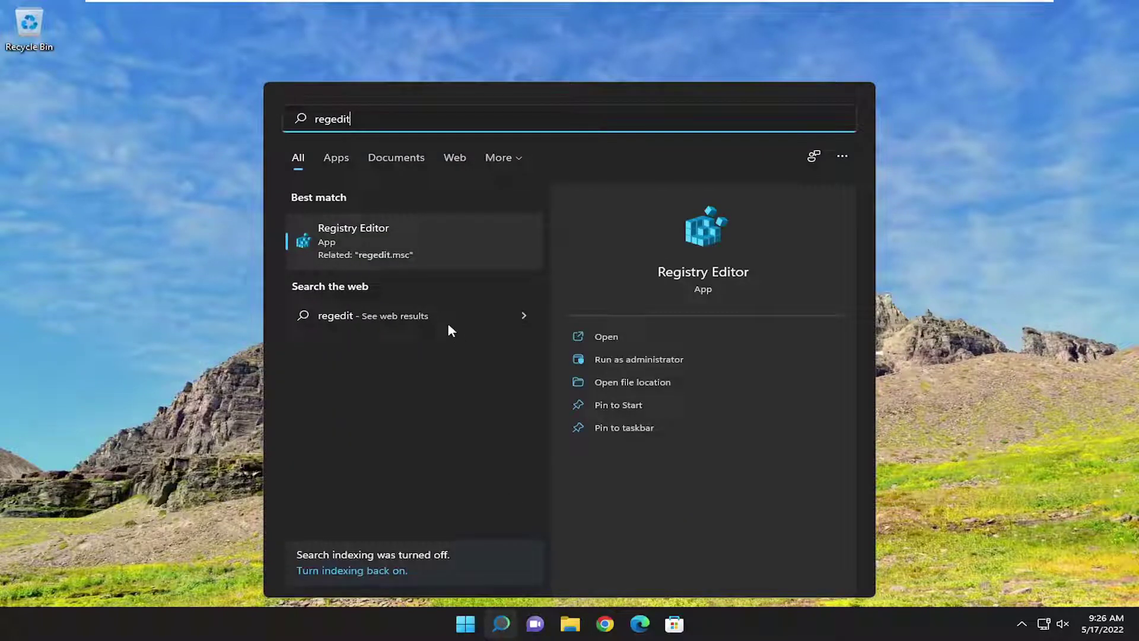
pyautogui.rightClick(355, 233)
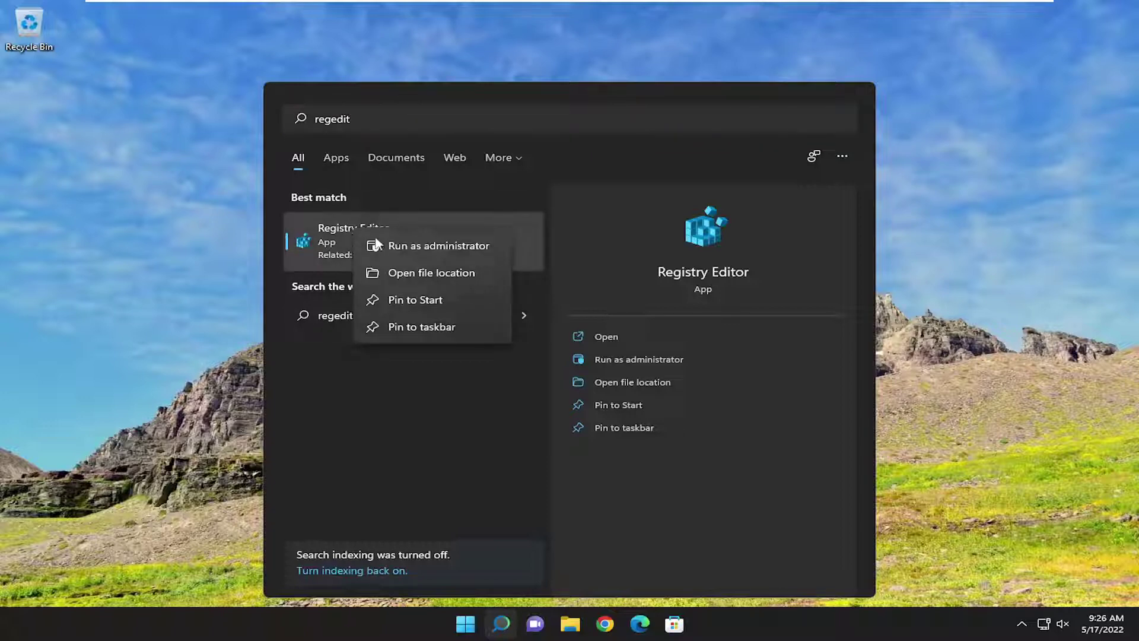
pyautogui.click(416, 246)
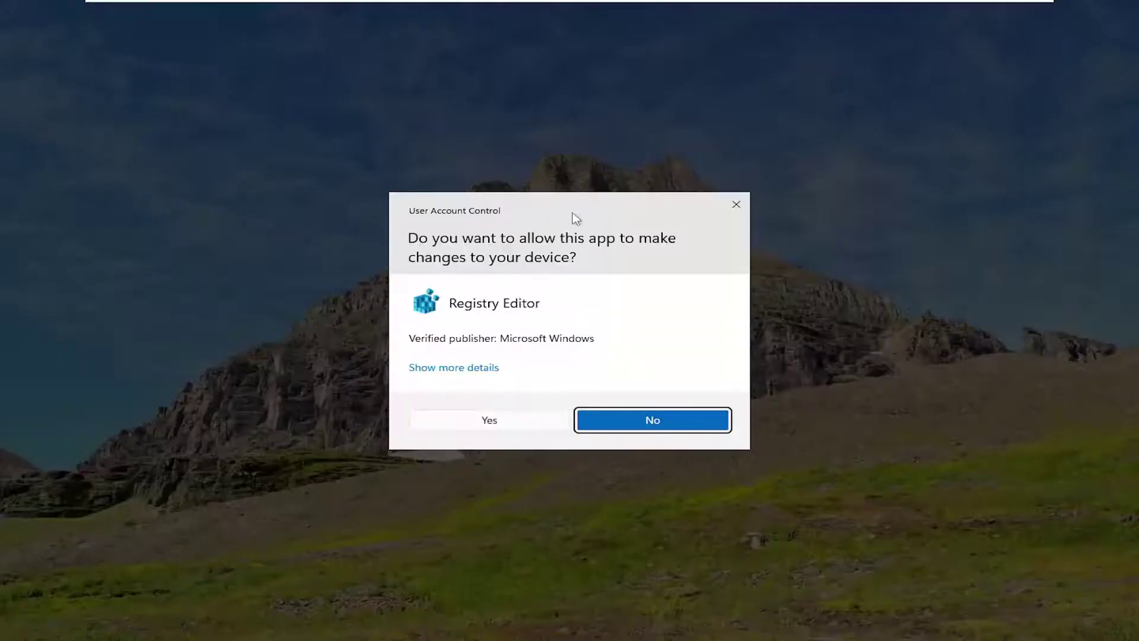
# Approve the UAC prompt, then open File > Export and cancel the Export Registry File dialog
pyautogui.click(514, 430)
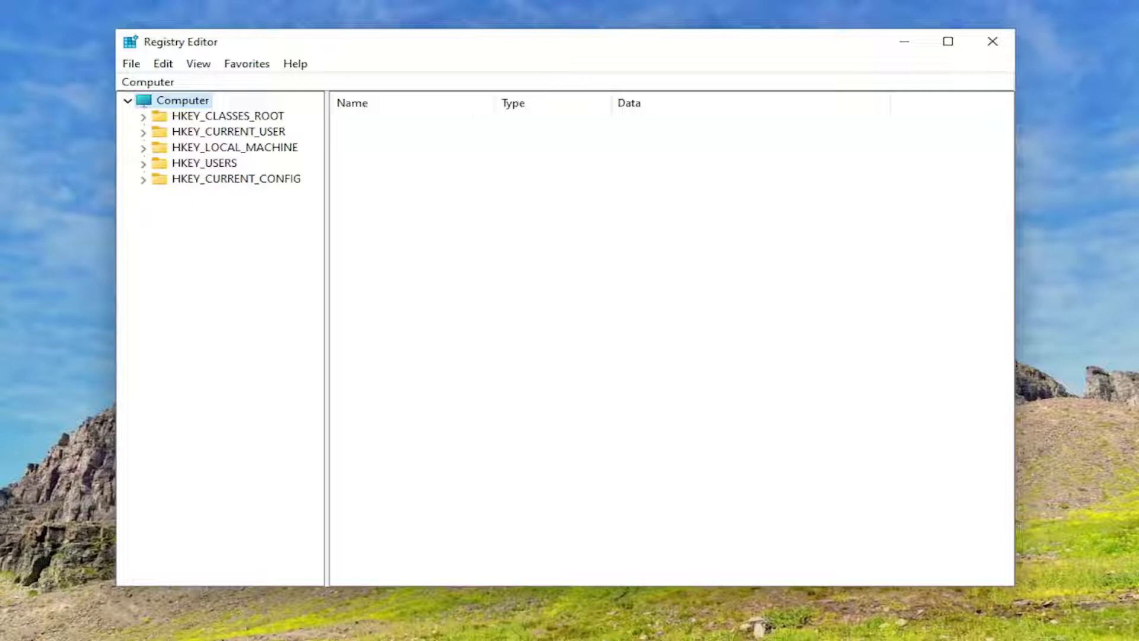
pyautogui.click(140, 63)
pyautogui.click(156, 106)
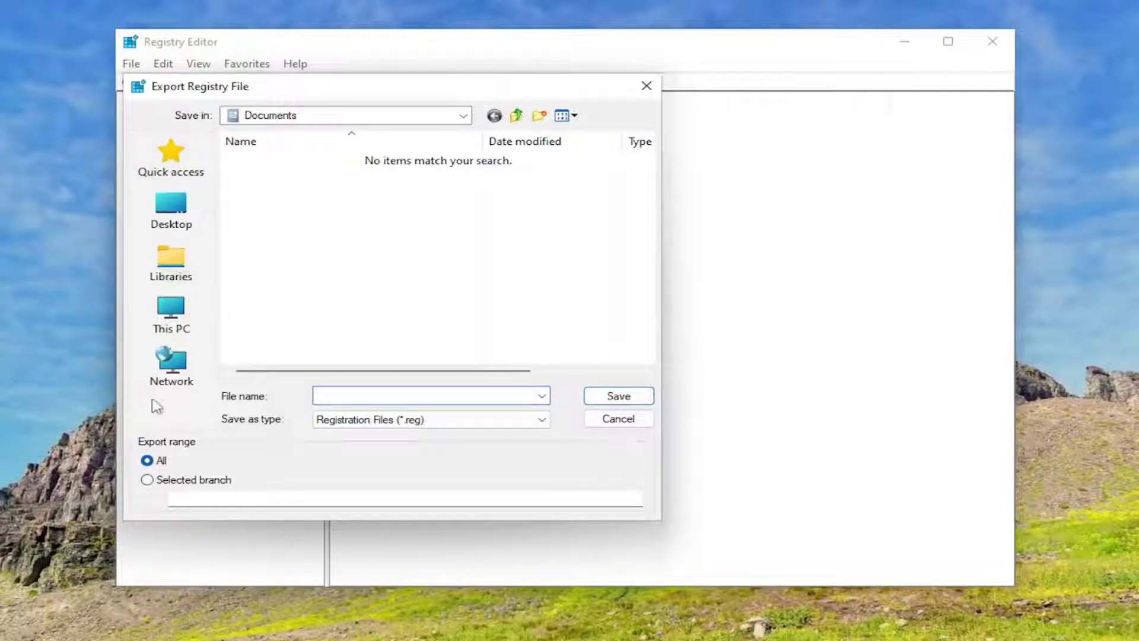
pyautogui.click(600, 423)
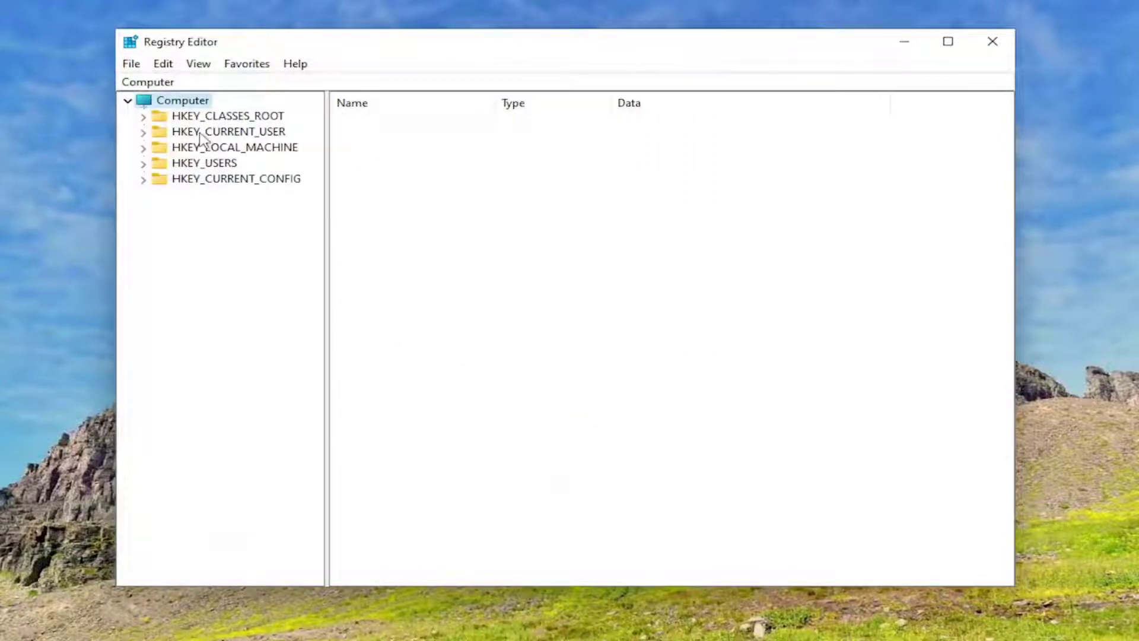
pyautogui.click(132, 65)
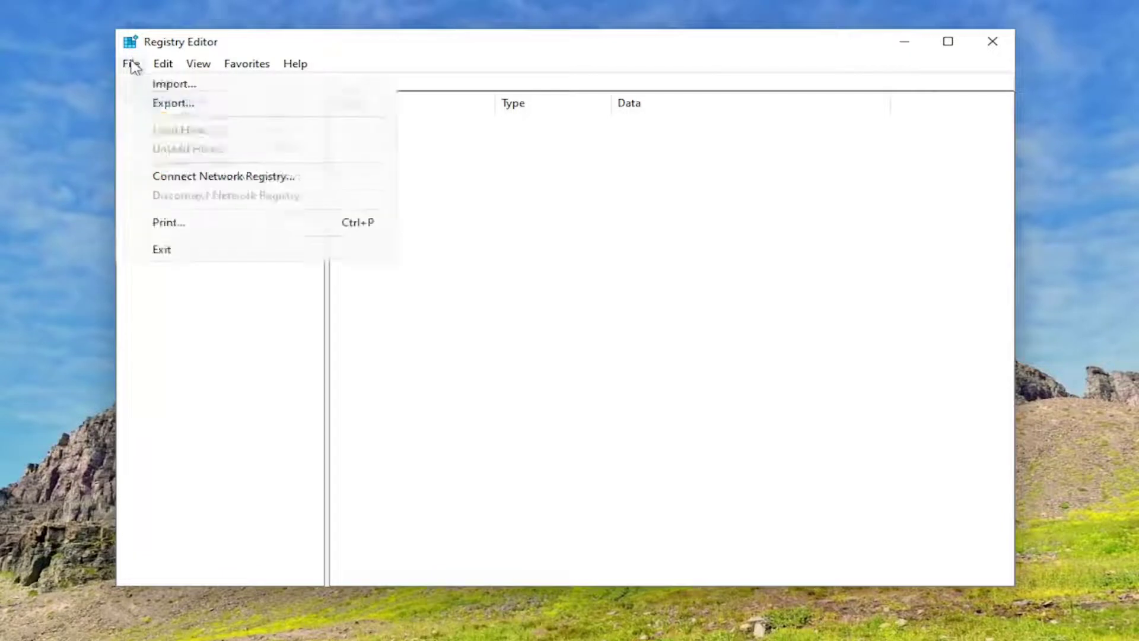
pyautogui.click(155, 85)
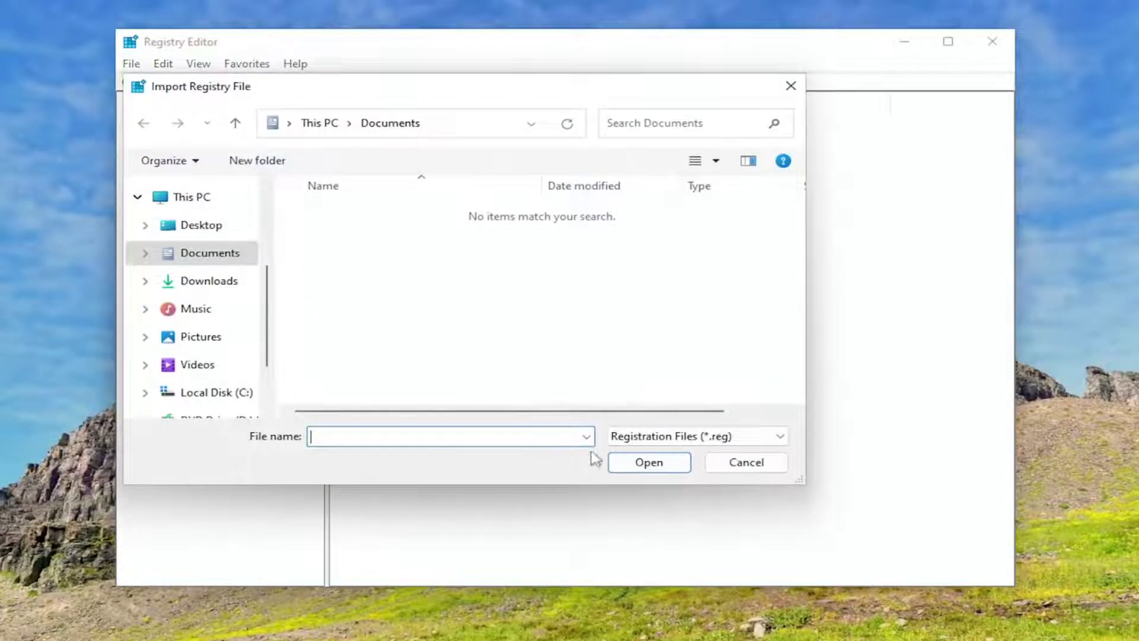
pyautogui.click(662, 465)
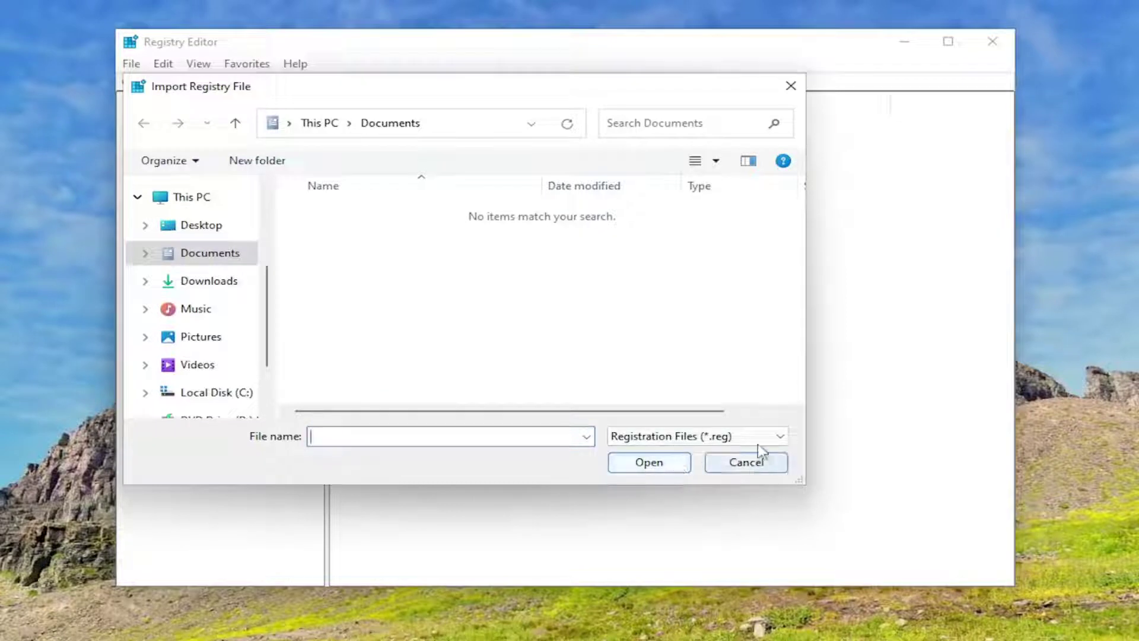
pyautogui.click(747, 467)
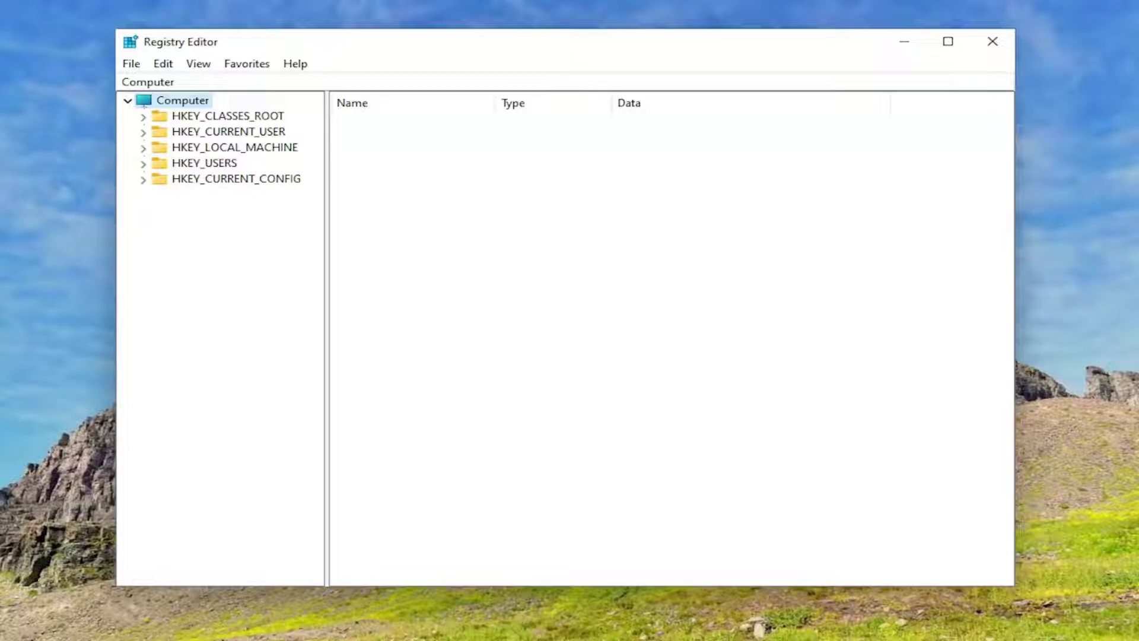
# Expand HKEY_LOCAL_MACHINE\SOFTWARE\Policies\Microsoft\Windows Defender and select Real-Time Protection, showing DisableRealTimeMonitoring = 0
pyautogui.doubleClick(252, 149)
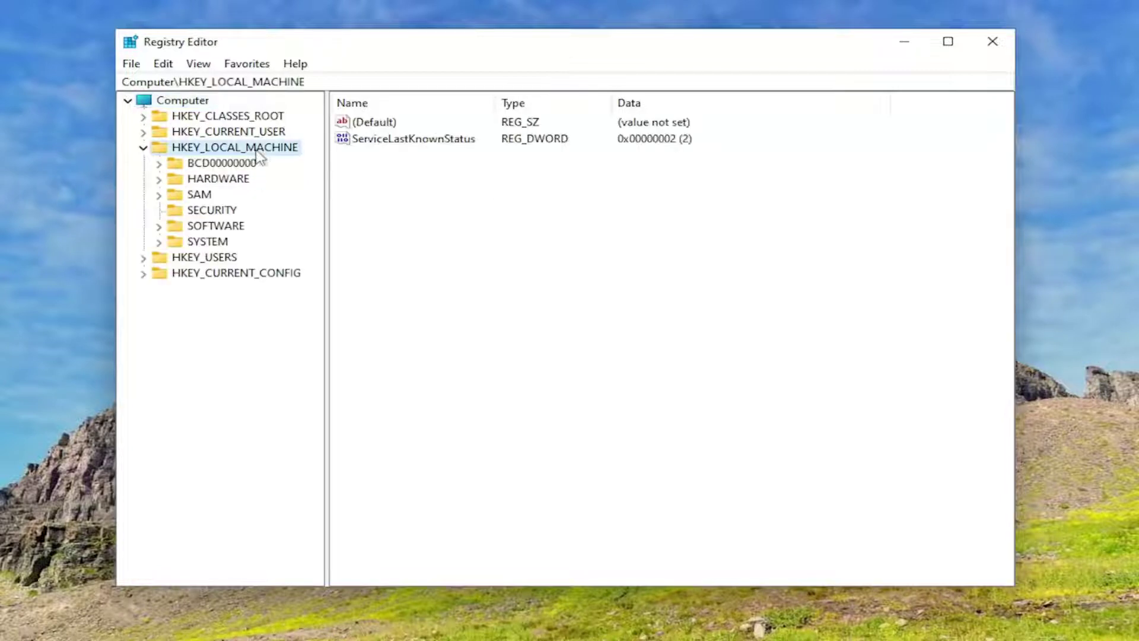
pyautogui.doubleClick(216, 225)
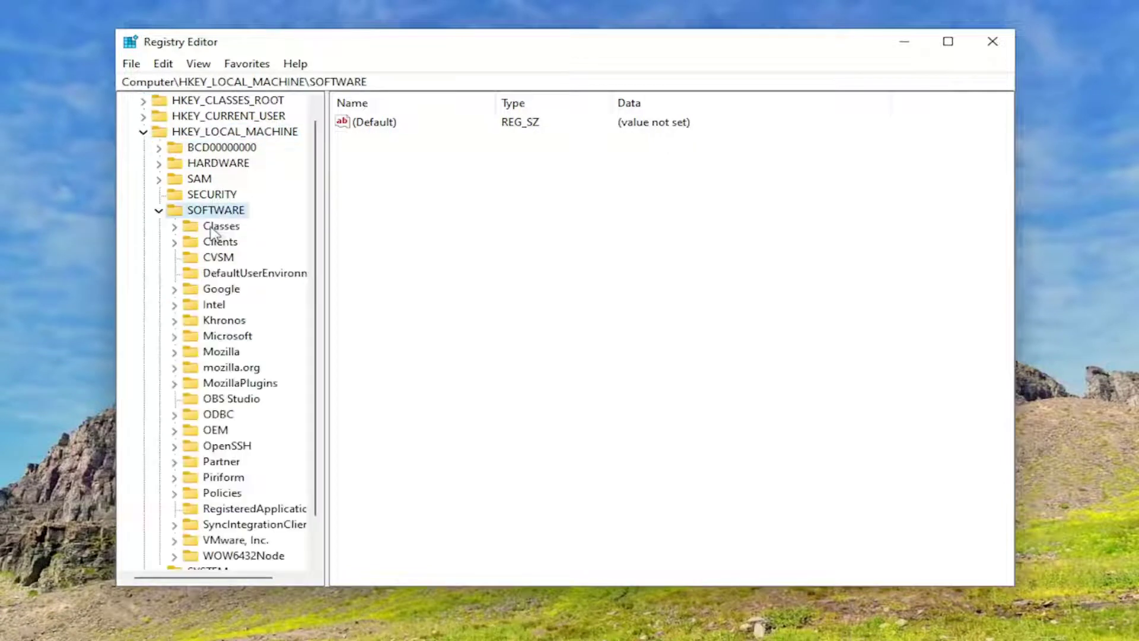
pyautogui.scroll(-1, 214, 249)
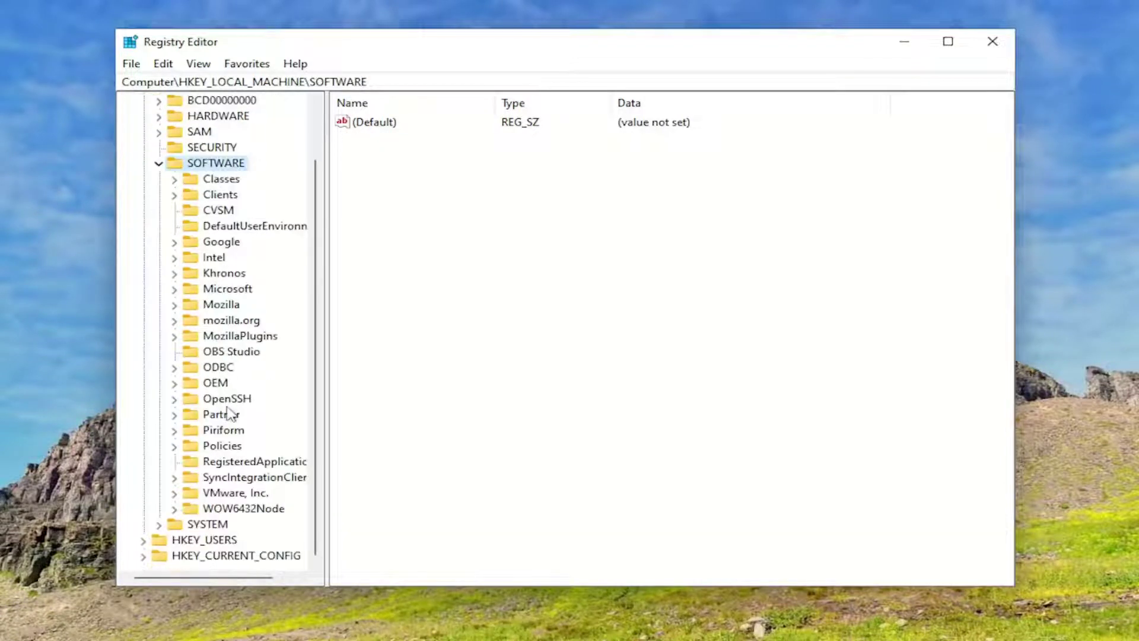
pyautogui.doubleClick(222, 448)
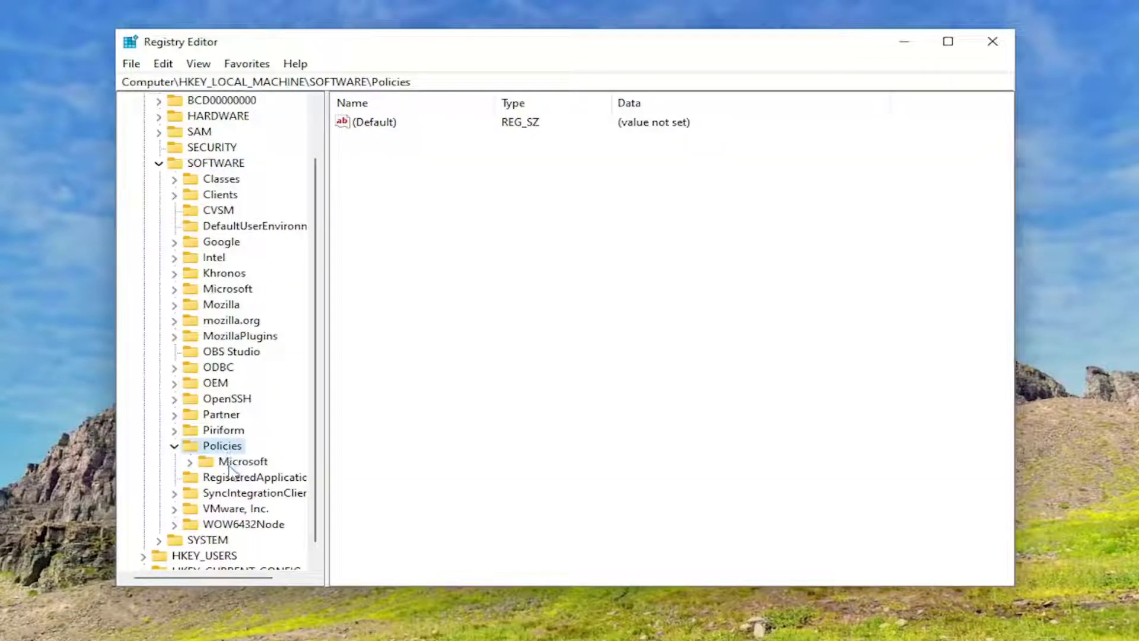
pyautogui.doubleClick(234, 462)
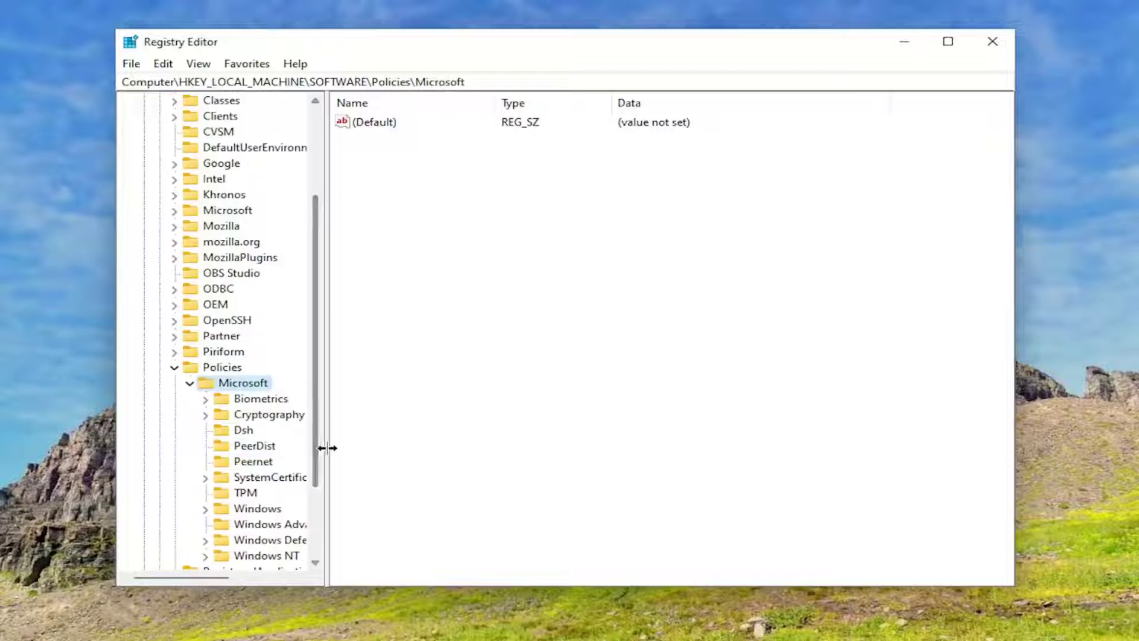
pyautogui.moveTo(327, 448); pyautogui.dragTo(414, 445)
pyautogui.scroll(-3, 224, 407)
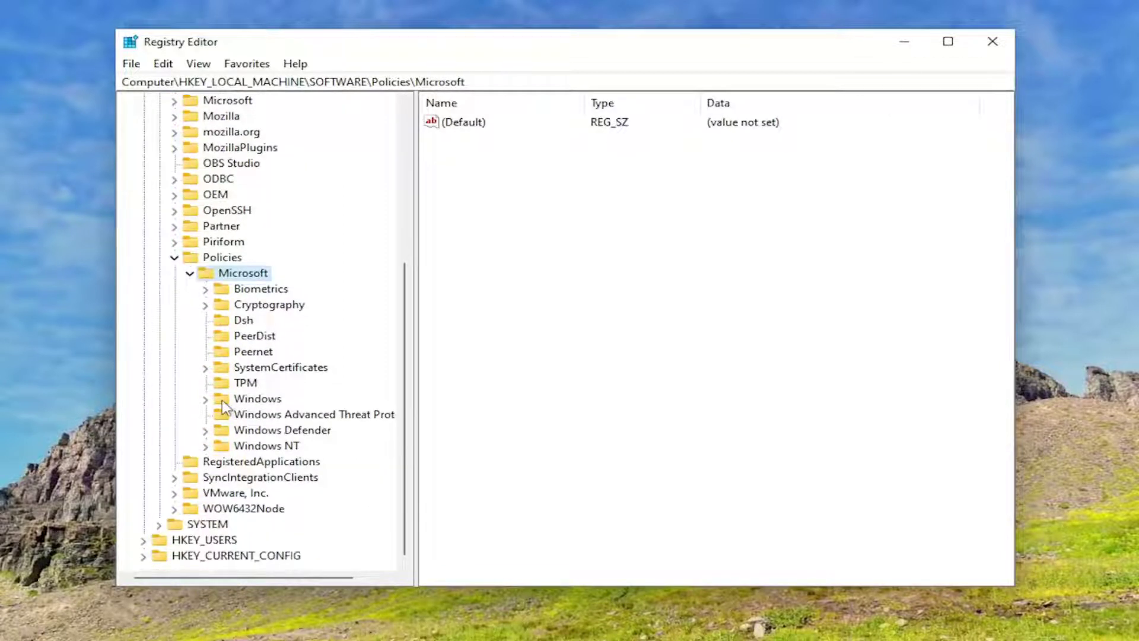
pyautogui.doubleClick(255, 430)
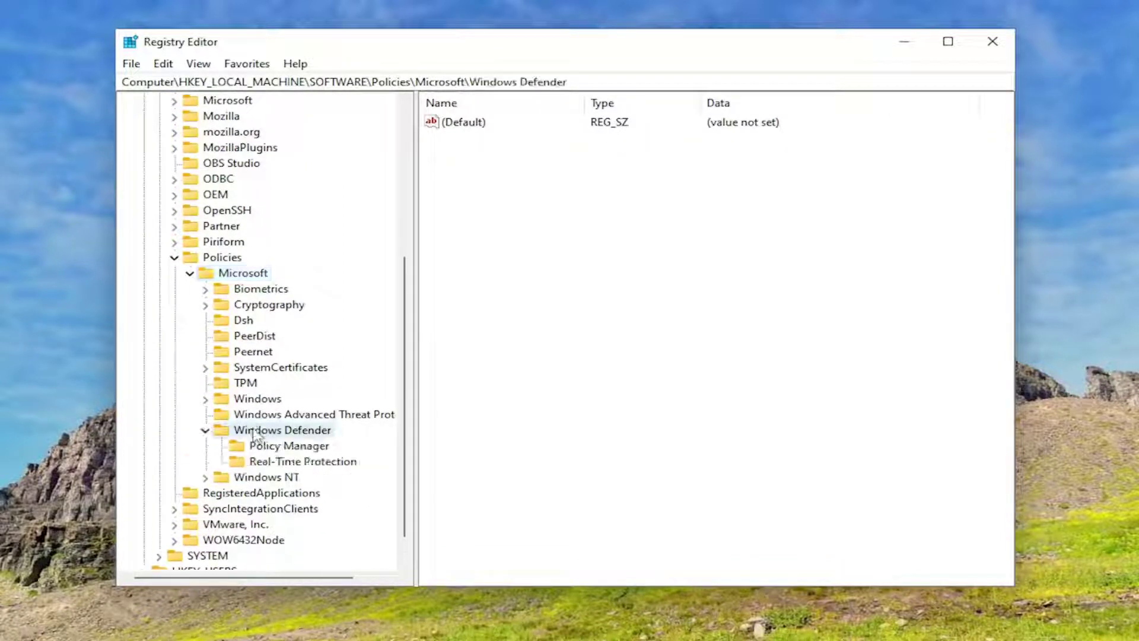
pyautogui.click(262, 462)
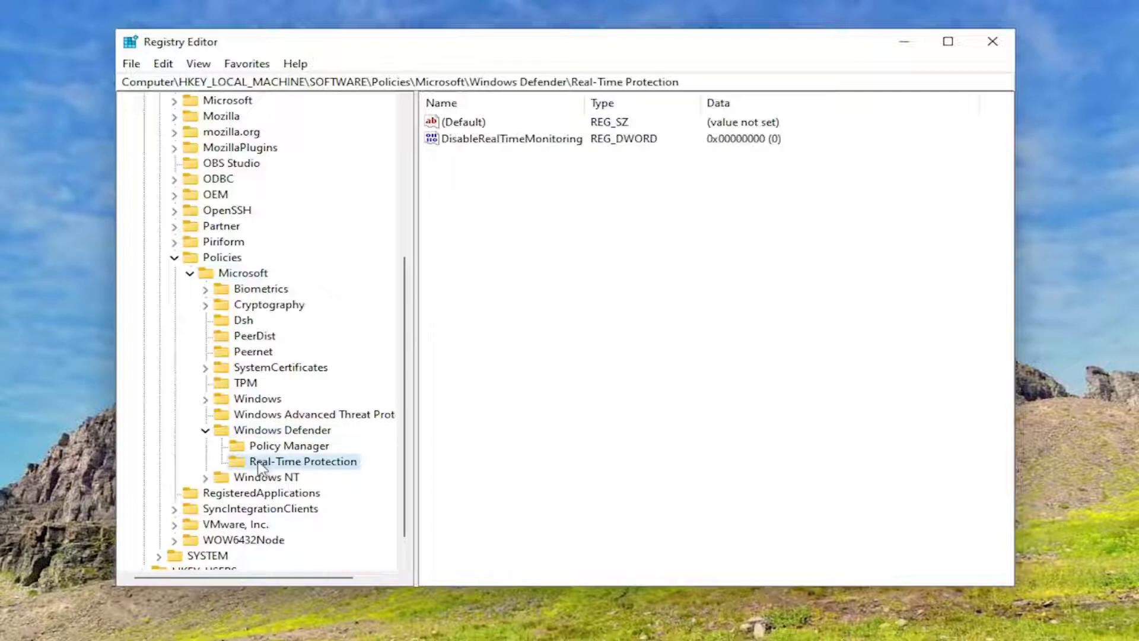
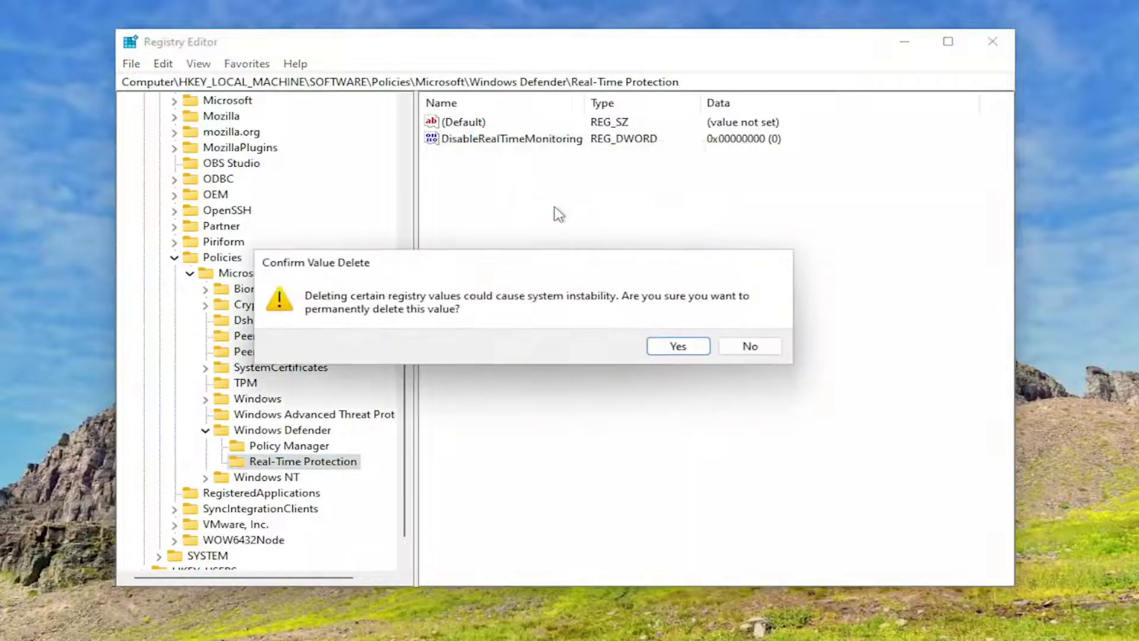
# Confirm deleting DisableRealTimeMonitoring, collapse the tree to HKEY_LOCAL_MACHINE, and close Registry Editor
pyautogui.click(676, 346)
pyautogui.click(206, 430)
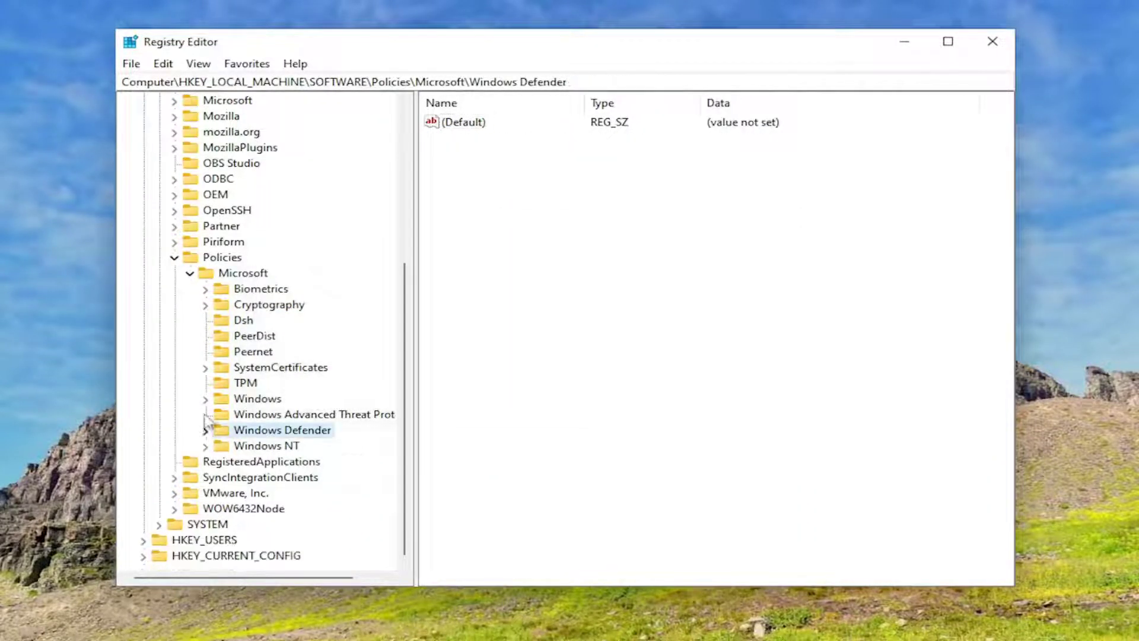
pyautogui.click(206, 269)
pyautogui.click(192, 254)
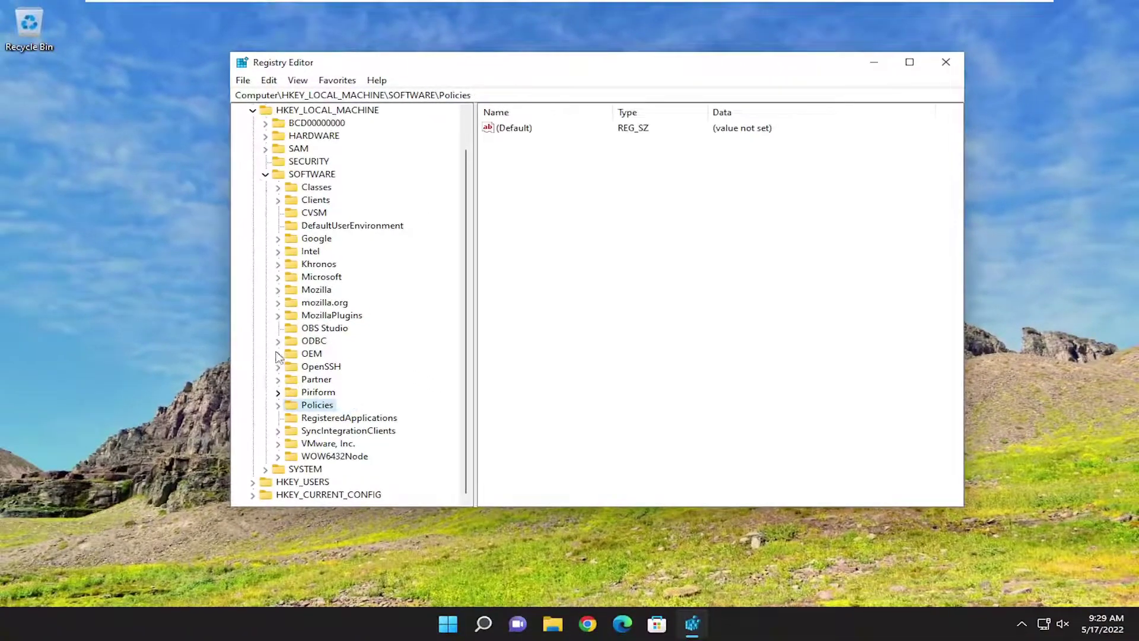
pyautogui.click(264, 174)
pyautogui.click(252, 149)
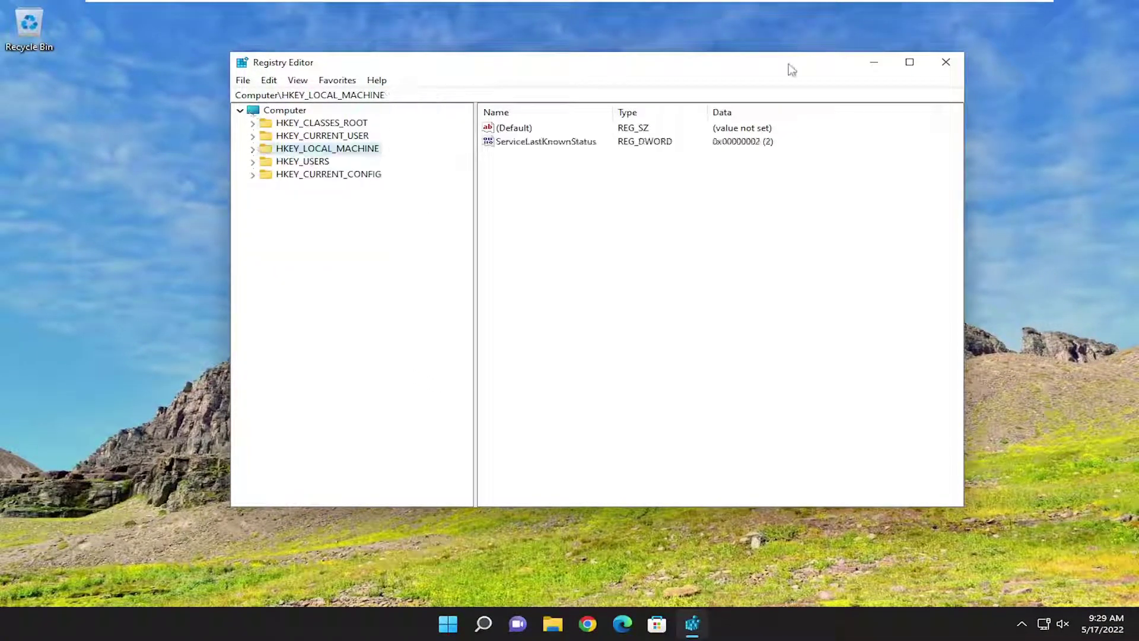
pyautogui.click(946, 61)
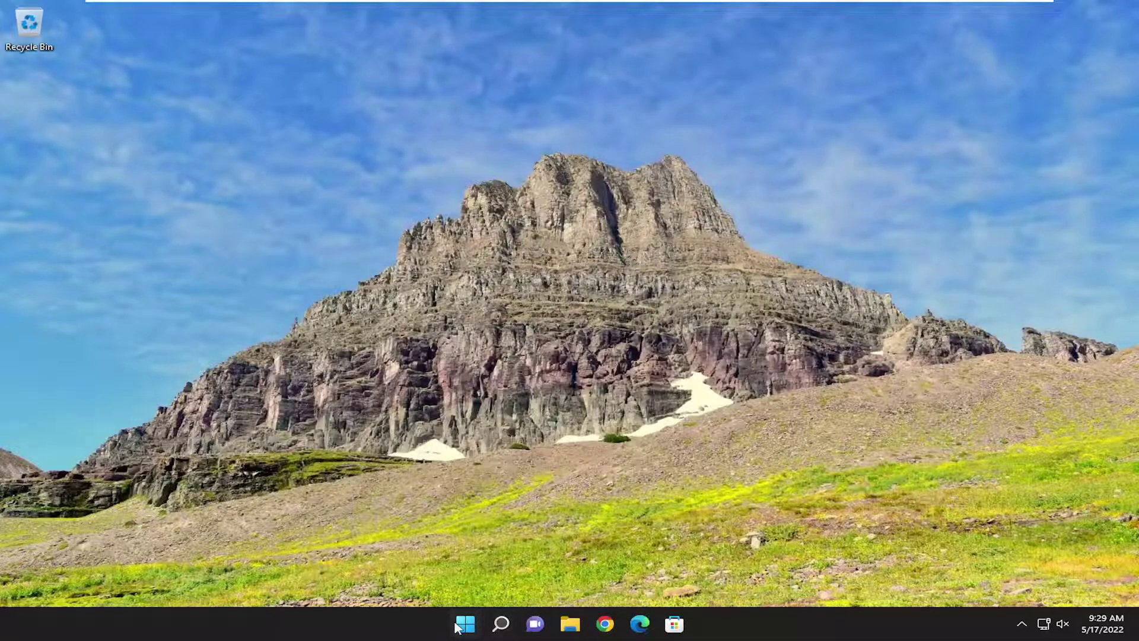
# Restart Windows from the Start button's Shut down or sign out menu
pyautogui.rightClick(465, 623)
pyautogui.moveTo(449, 571)
pyautogui.click(568, 589)
# Search for 'services' and launch the Services app
pyautogui.click(498, 630)
pyautogui.write('services')
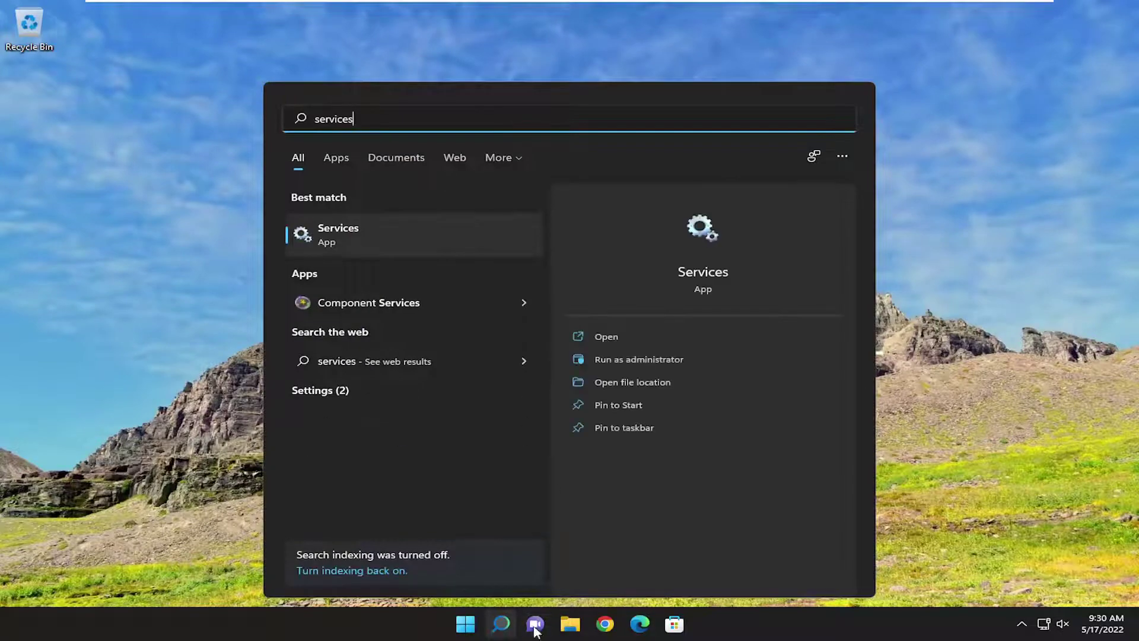
pyautogui.click(357, 234)
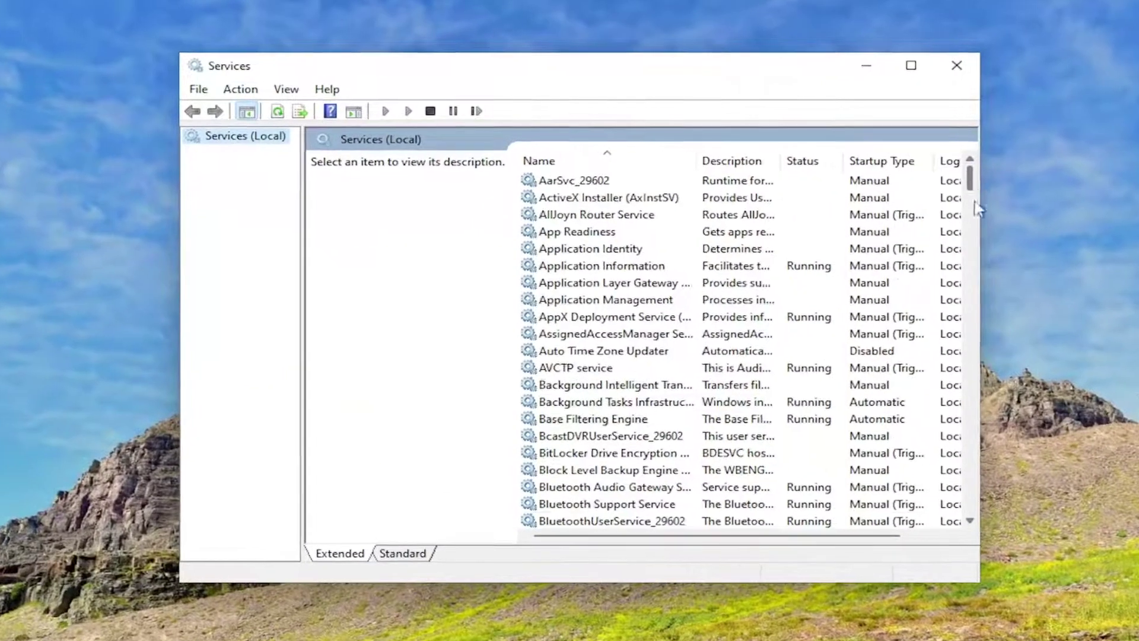
# Scroll the services list down to Windows Security Service
pyautogui.scroll(-15, 972, 203)
pyautogui.moveTo(973, 307); pyautogui.dragTo(971, 465)
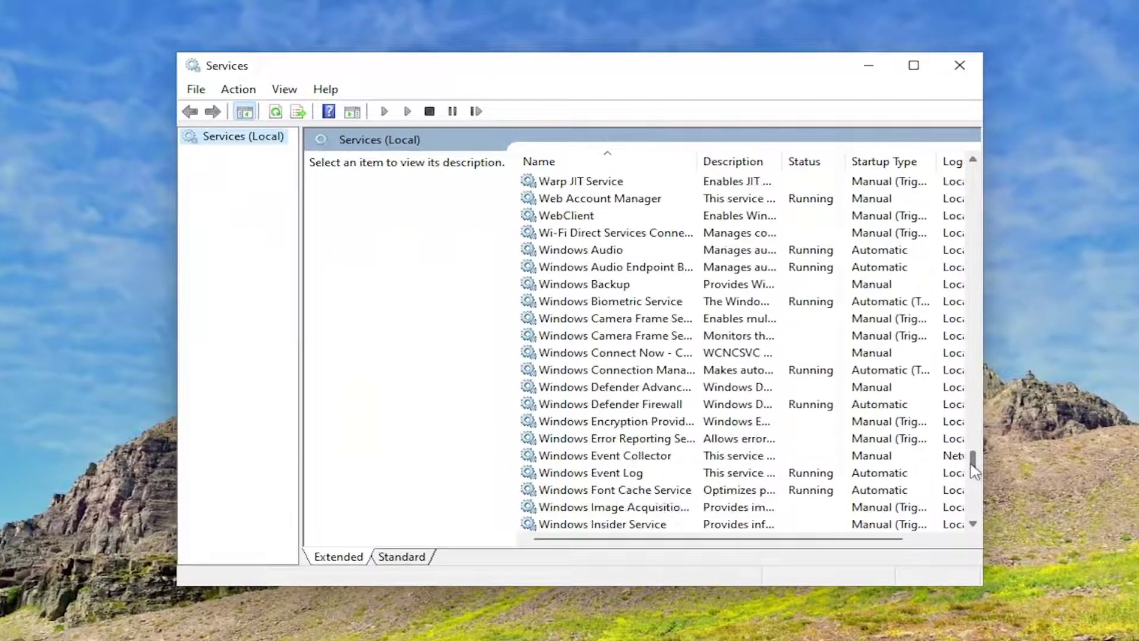
pyautogui.scroll(-5, 620, 495)
pyautogui.scroll(-2, 620, 495)
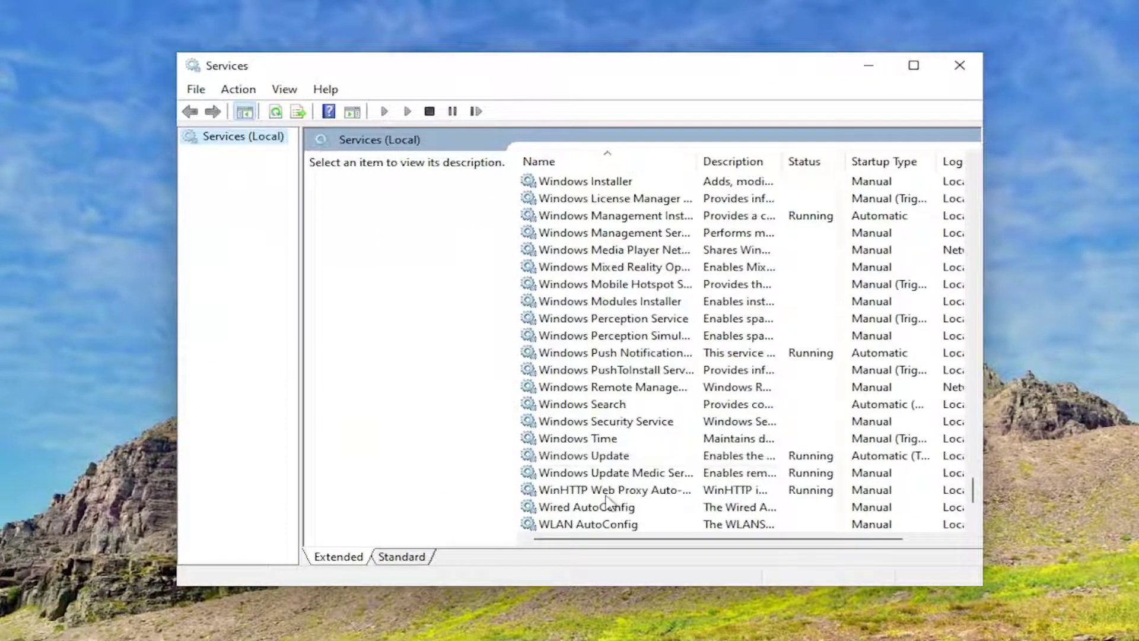
# Start Windows Security Service from its properties, confirm with OK, and close Services
pyautogui.doubleClick(623, 421)
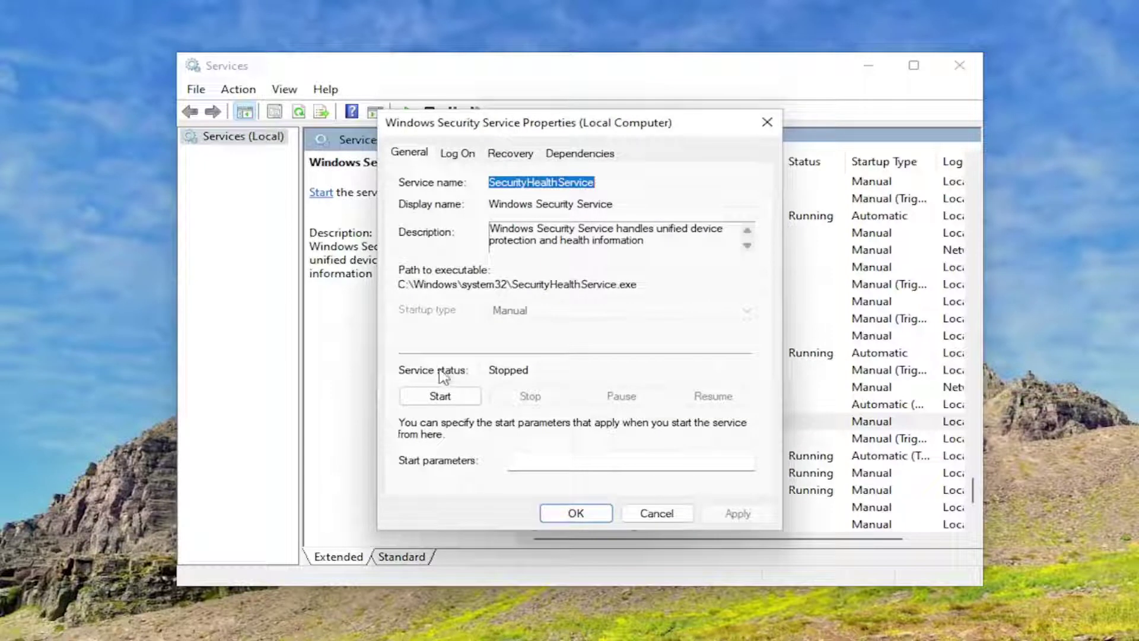
pyautogui.click(440, 396)
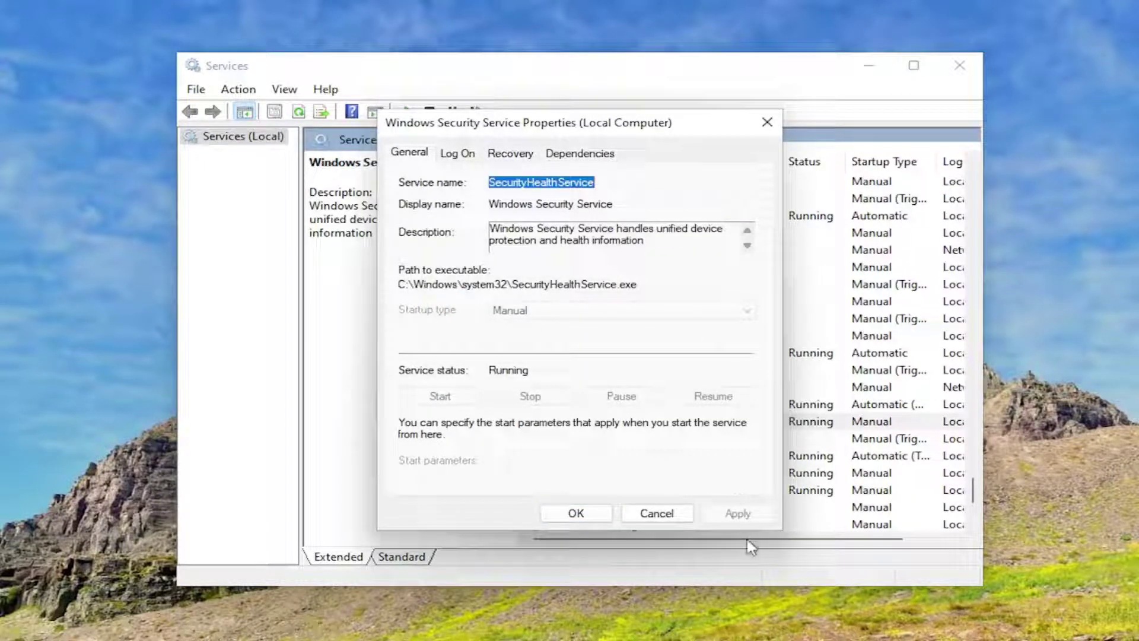
pyautogui.click(575, 513)
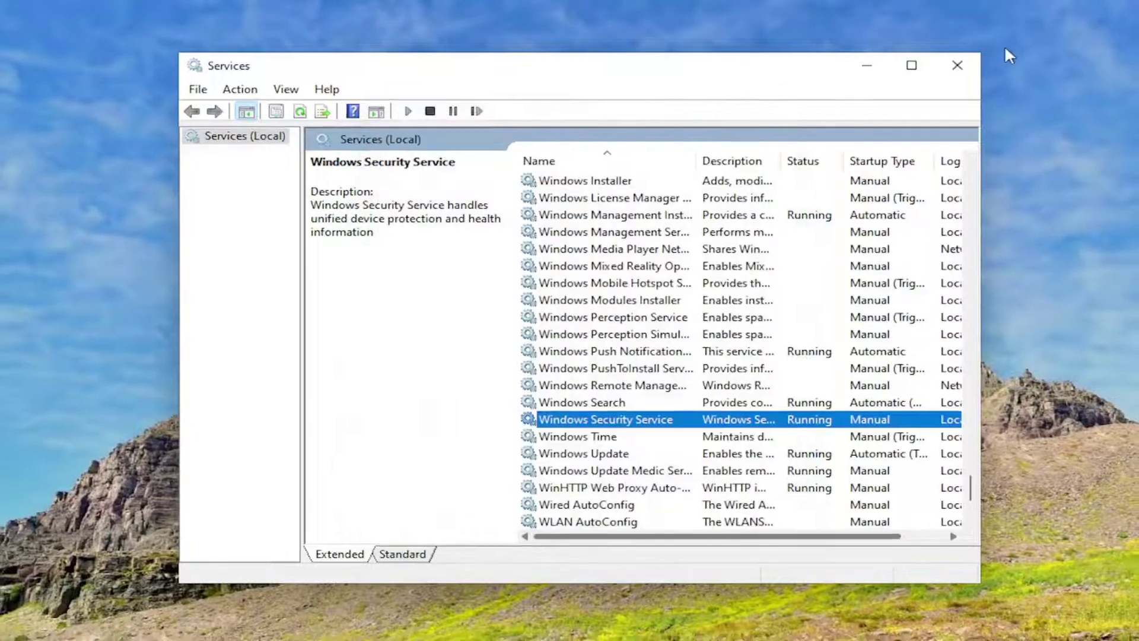
pyautogui.click(960, 66)
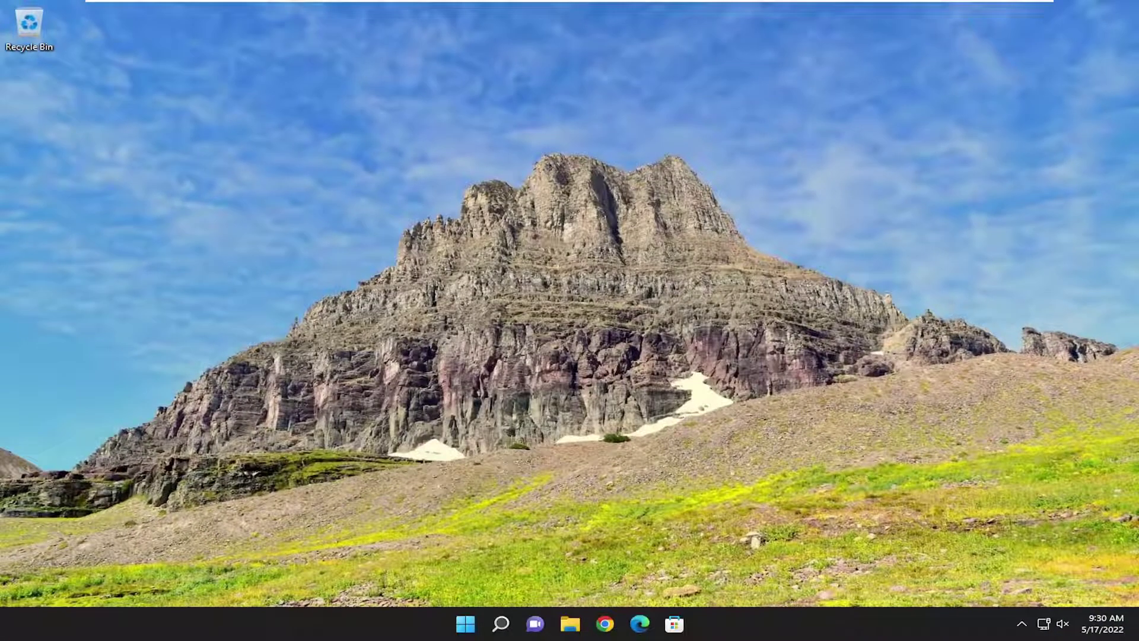